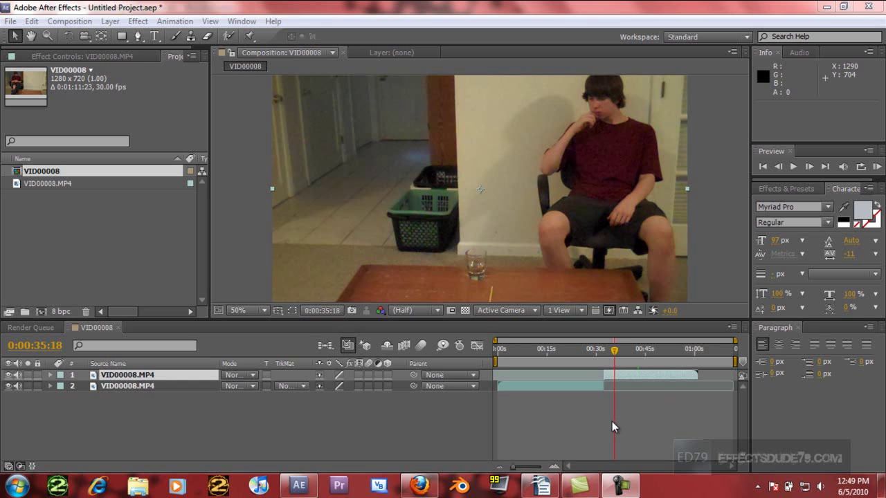
drag(614, 351, 580, 360)
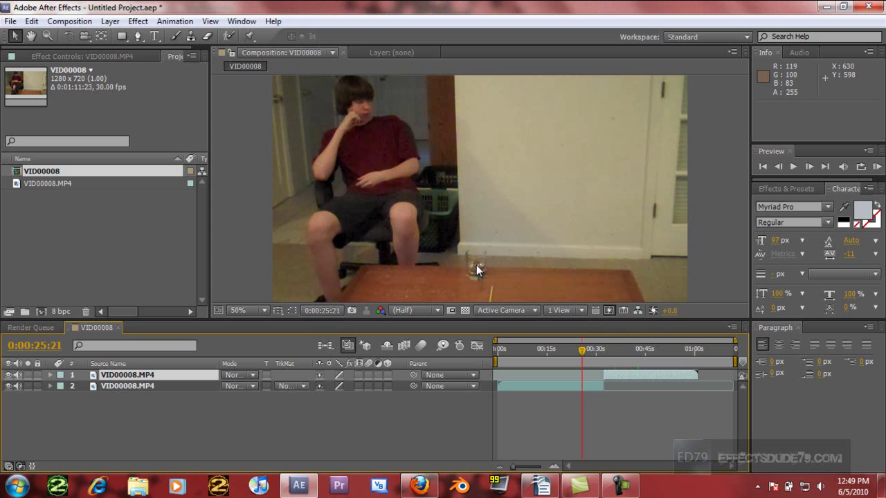
click(557, 354)
drag(556, 354, 555, 355)
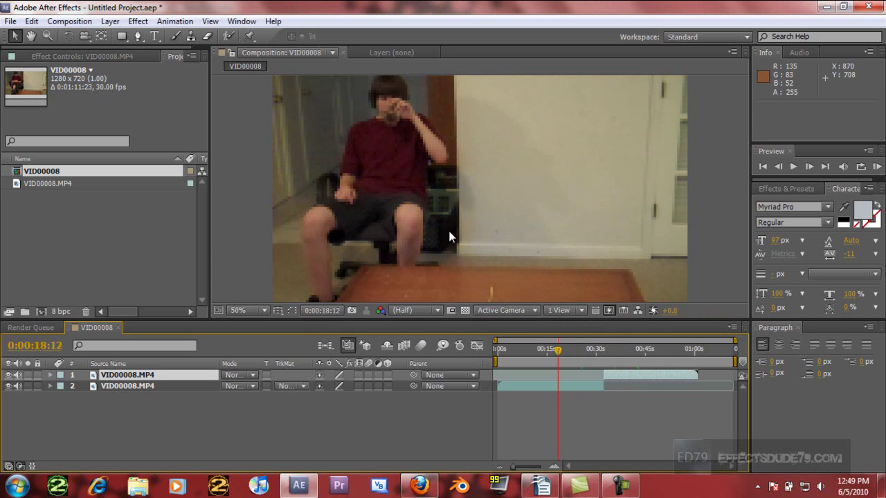
drag(445, 190, 442, 190)
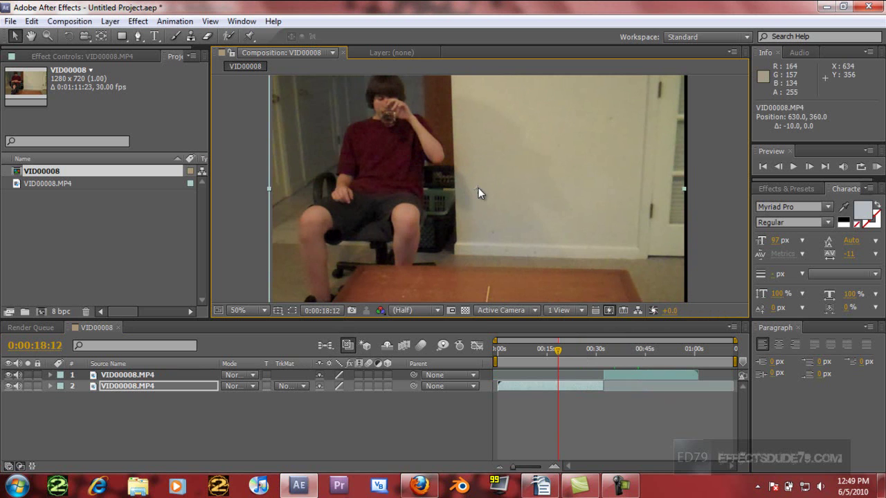
key(ctrl+z)
click(559, 351)
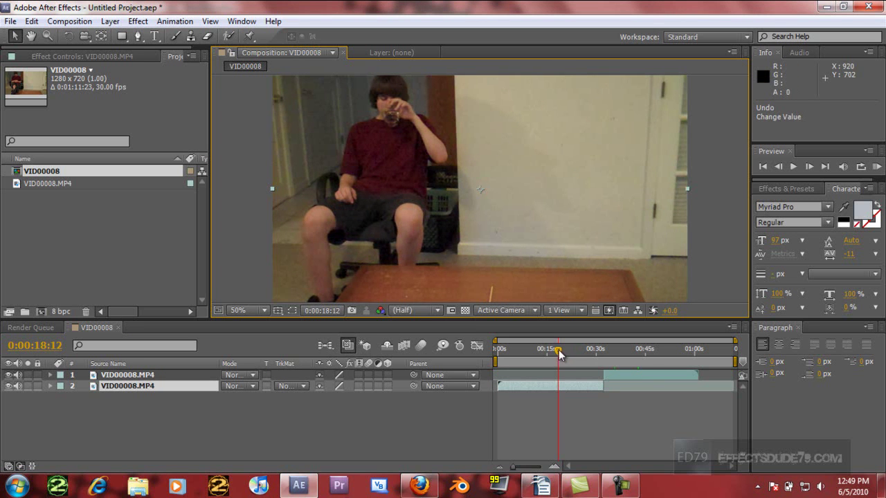
drag(586, 349, 624, 372)
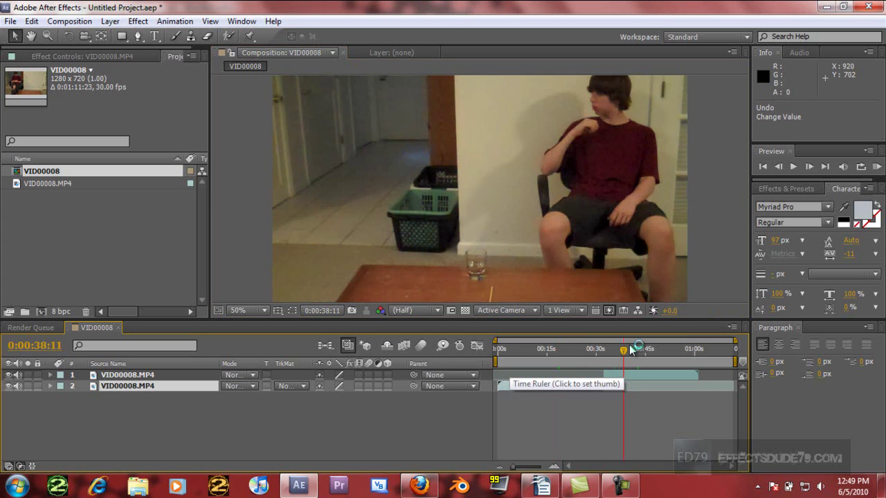
click(631, 352)
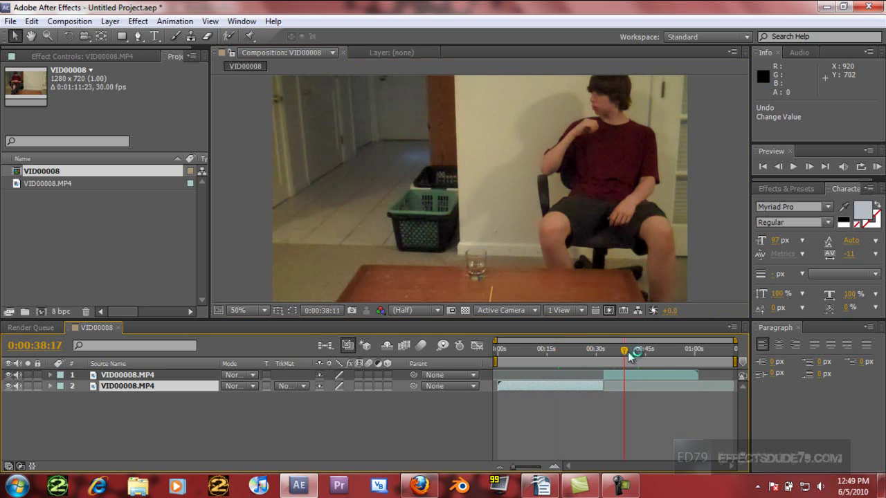
drag(639, 360, 665, 376)
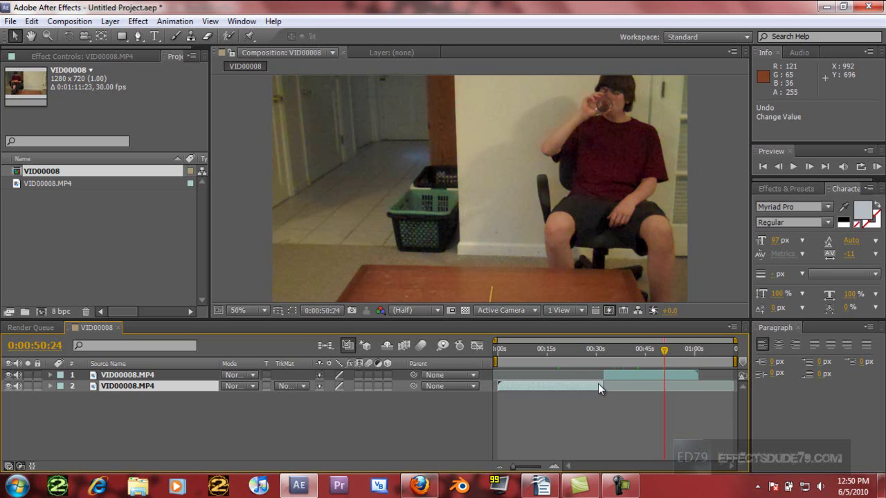
Step: Move the top VID00008.MP4 layer to start at 0:00 and set its opacity to 50%
drag(610, 377, 525, 379)
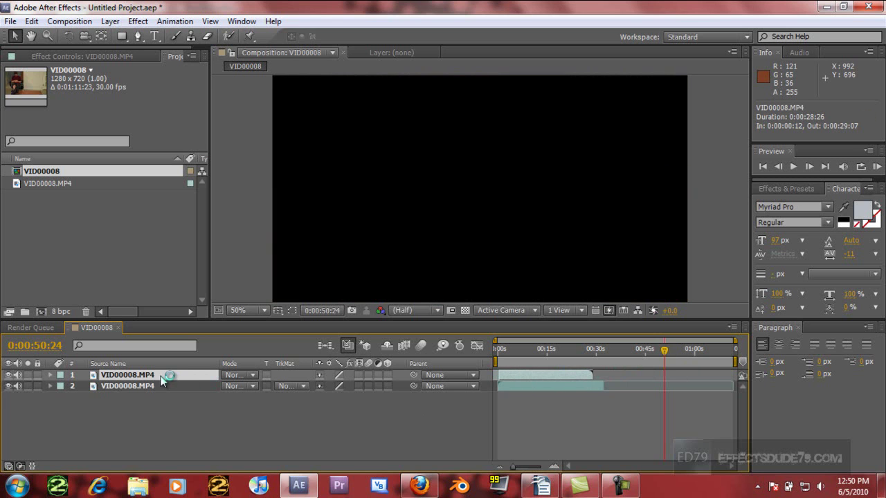
key(t)
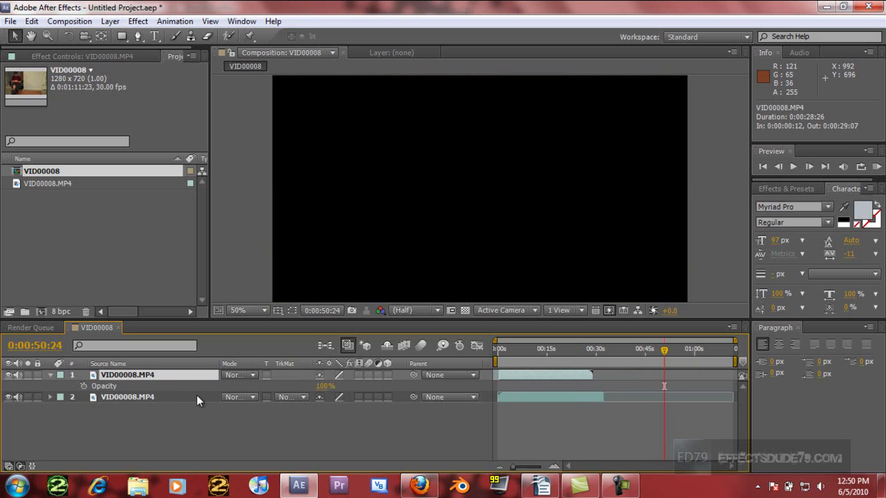
drag(323, 386, 315, 386)
click(323, 387)
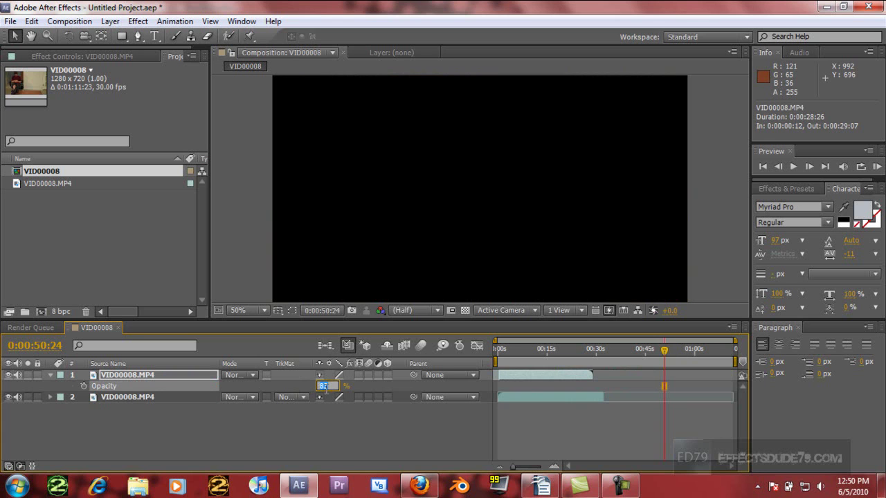
text(50)
key(Return)
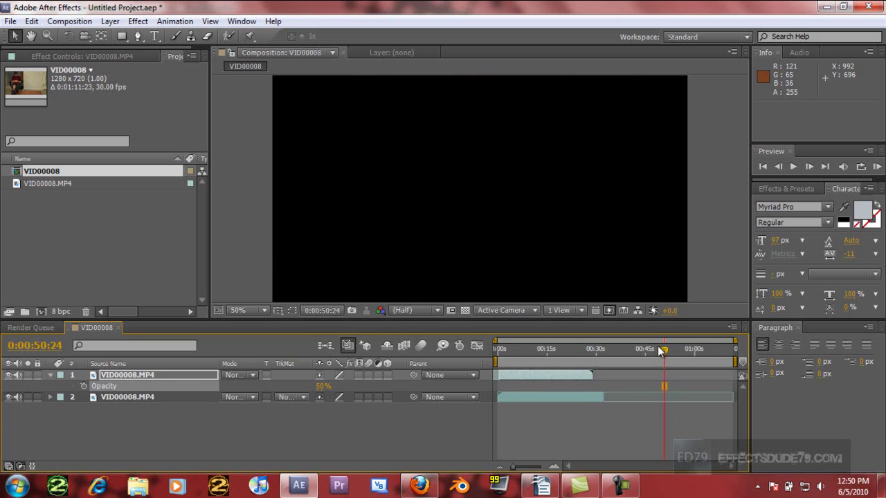
click(586, 352)
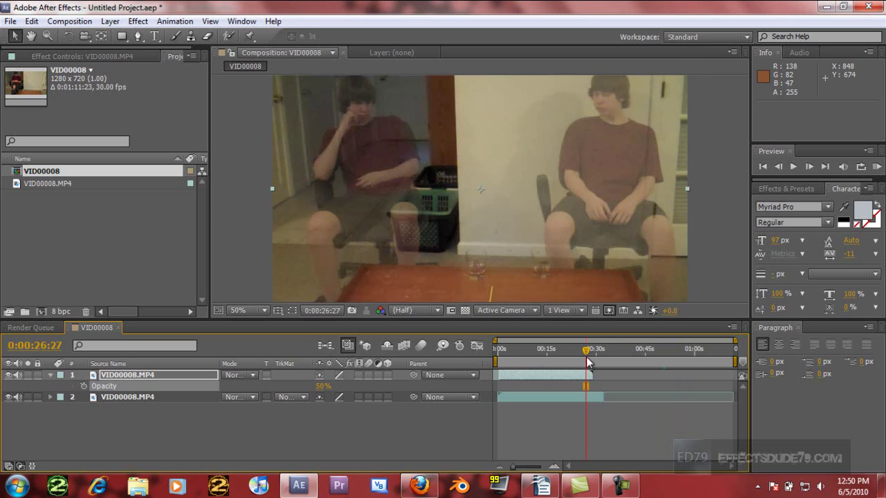
Step: Scrub around 12–15 seconds to compare copies, then slide the top clip to start at 0:00:09:21
click(586, 350)
drag(564, 351, 538, 359)
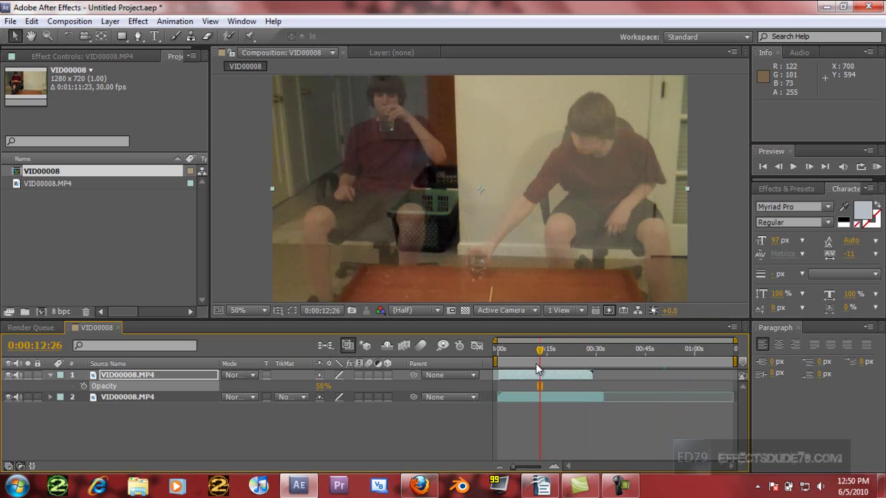
drag(537, 354, 571, 376)
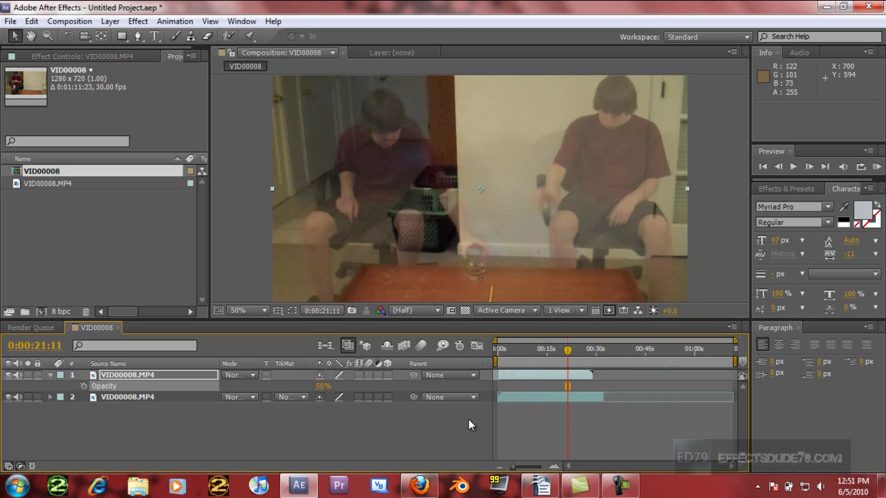
drag(511, 373, 541, 383)
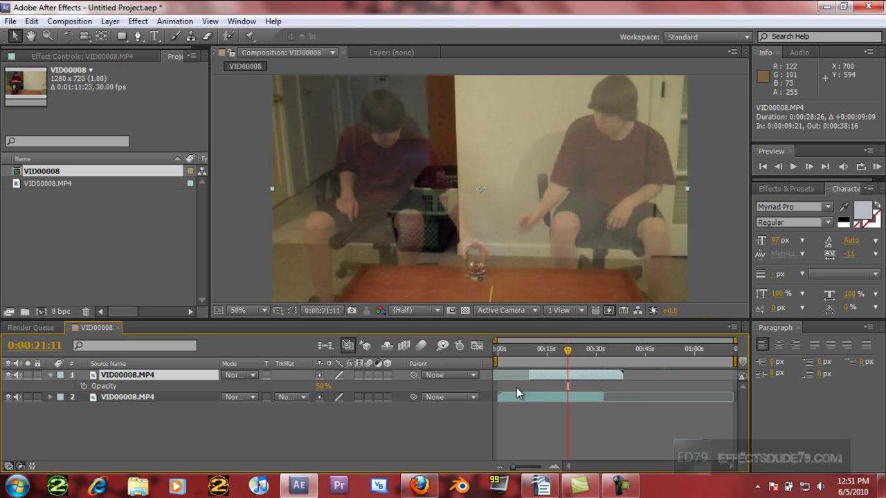
Step: Trim the lower clip's start and slide both clips left, the lower running 0:00:00:06–0:00:22:28
click(567, 350)
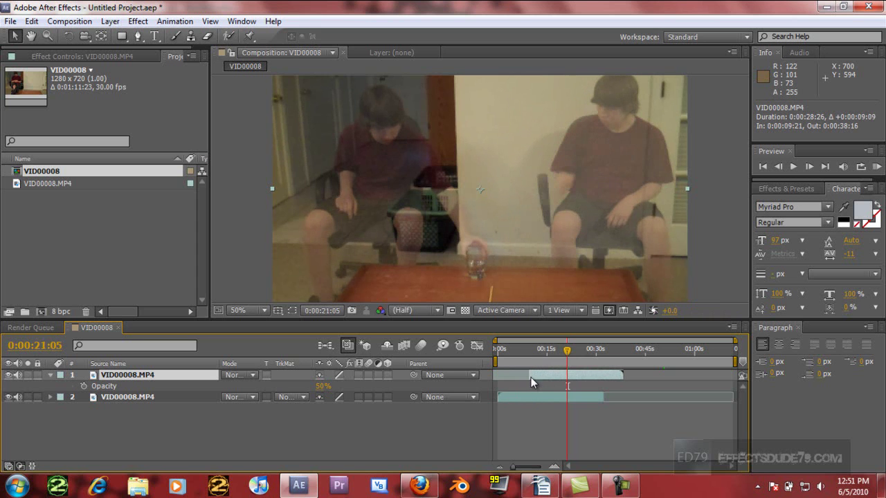
key(i)
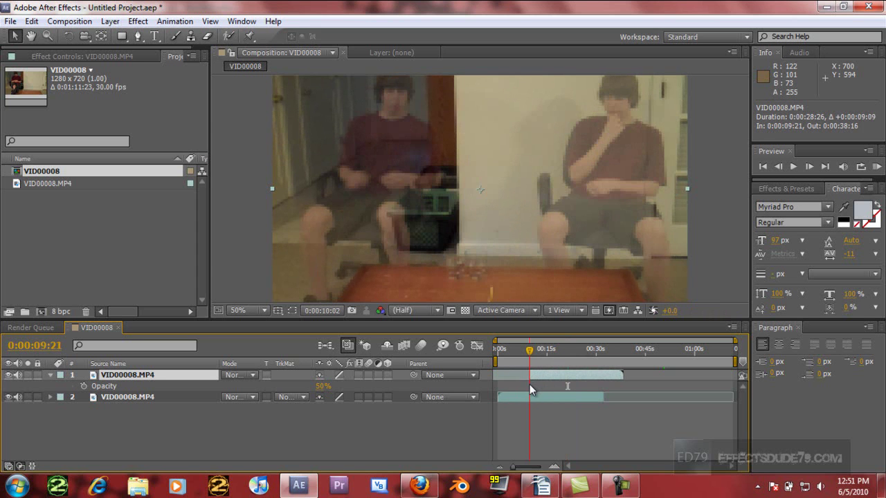
drag(499, 397, 530, 398)
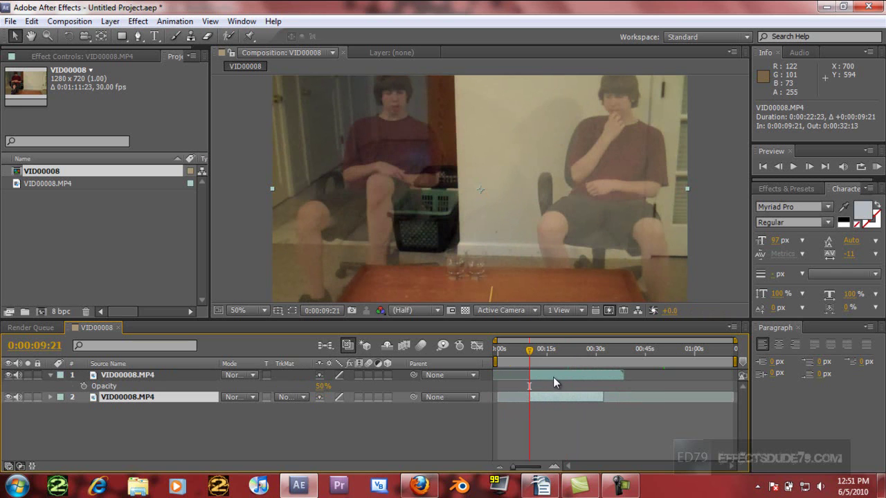
drag(553, 378, 514, 378)
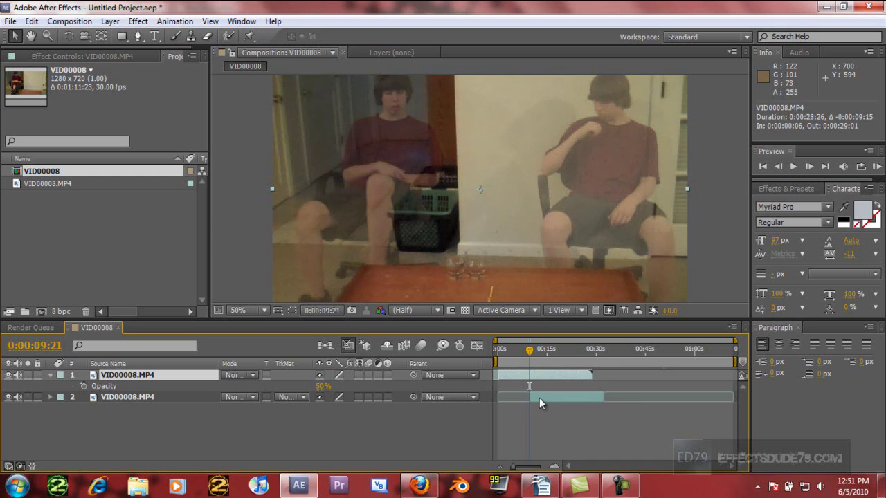
drag(541, 398, 510, 400)
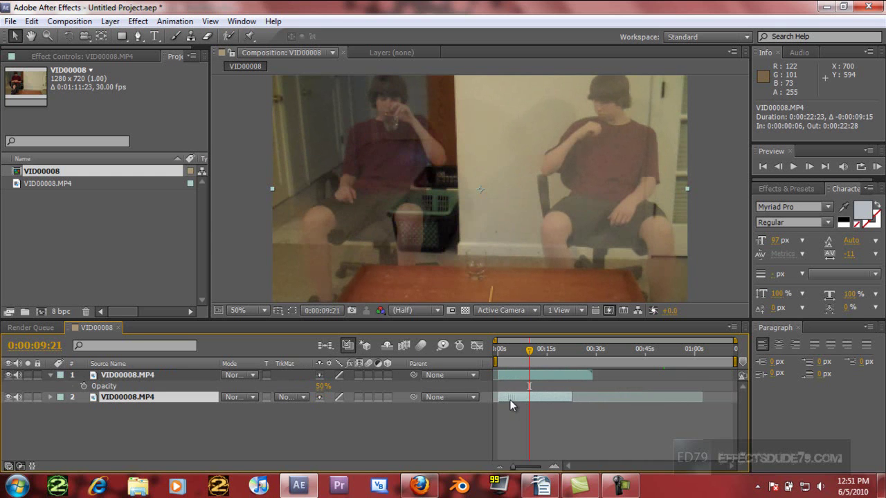
click(526, 353)
mouse_move(526, 354)
mouse_down()
mouse_move(506, 356)
mouse_move(538, 361)
mouse_up()
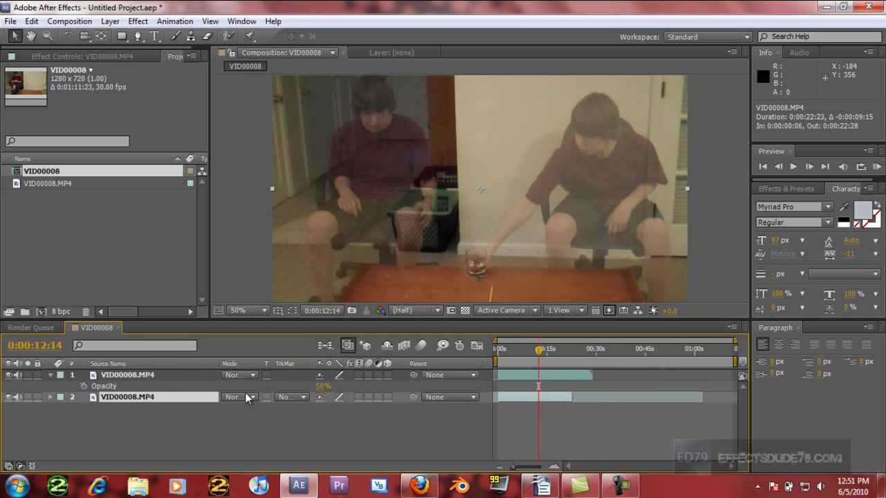
Step: Restore the top clip to 100% opacity and return to the start of the clips
drag(321, 386, 548, 383)
click(548, 379)
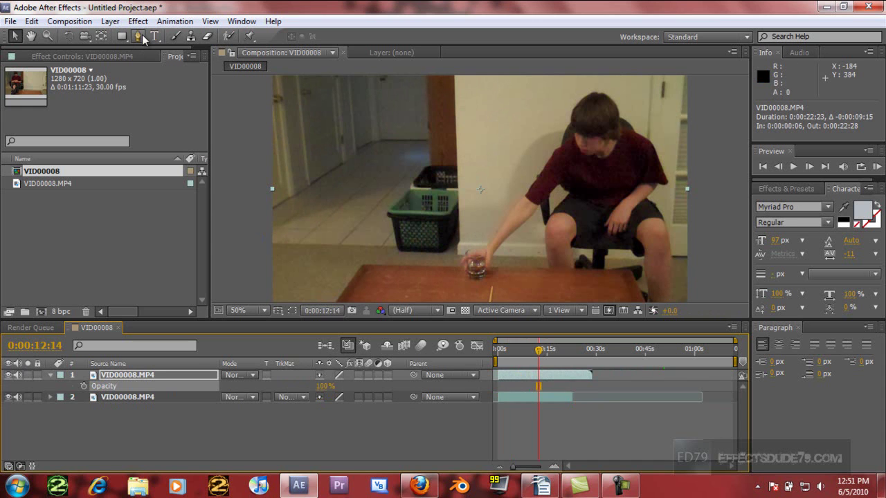
key(Return)
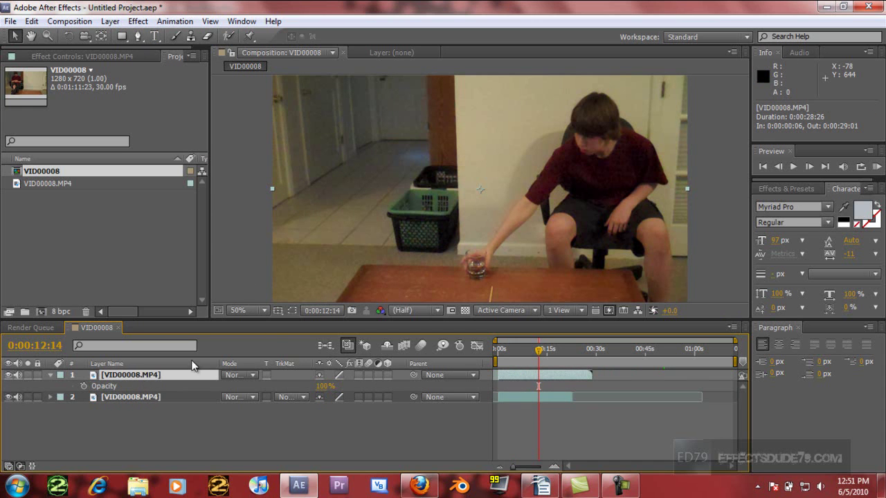
click(138, 38)
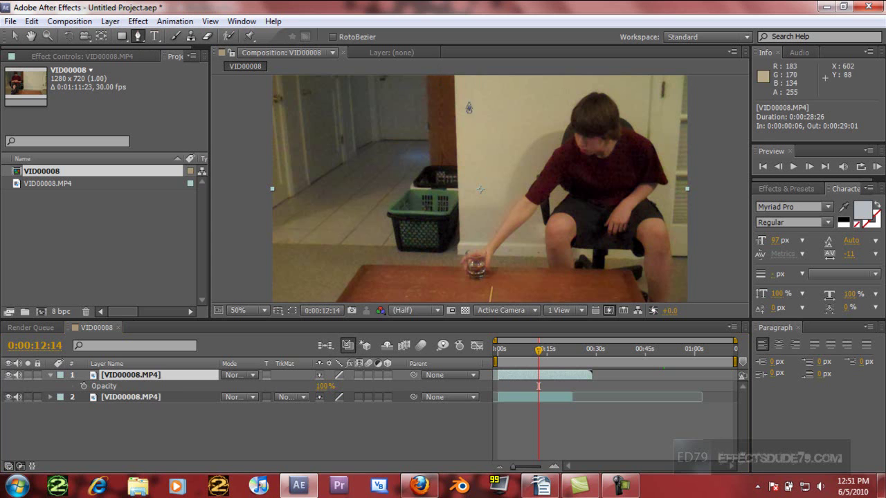
drag(540, 352, 536, 351)
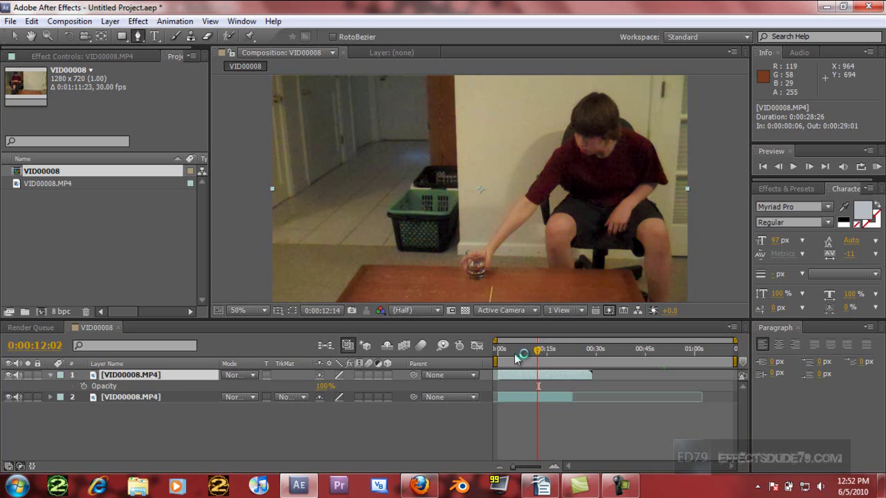
click(501, 356)
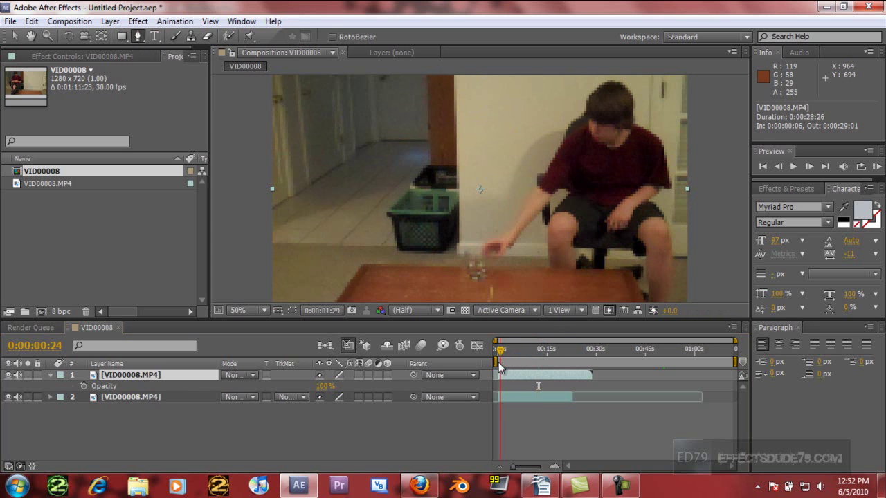
Step: Draw a closed seven-point Pen mask on the top clip's right side, extending beyond the frame
click(524, 77)
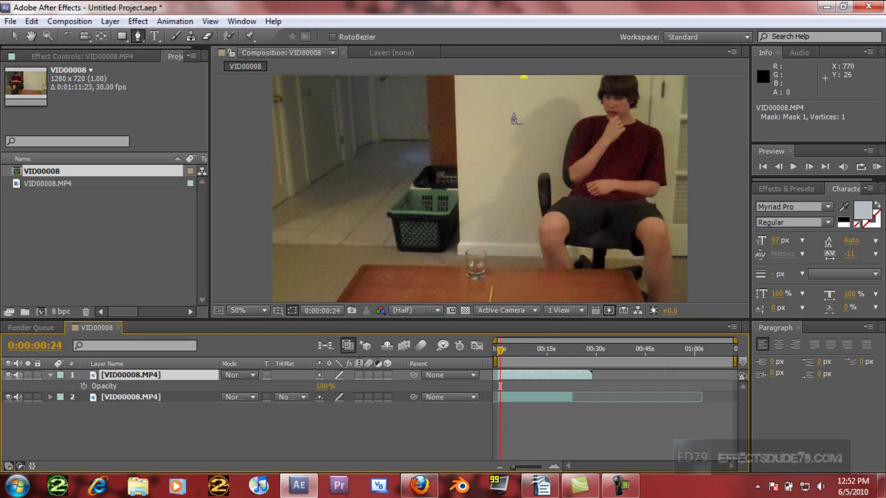
click(502, 204)
click(493, 297)
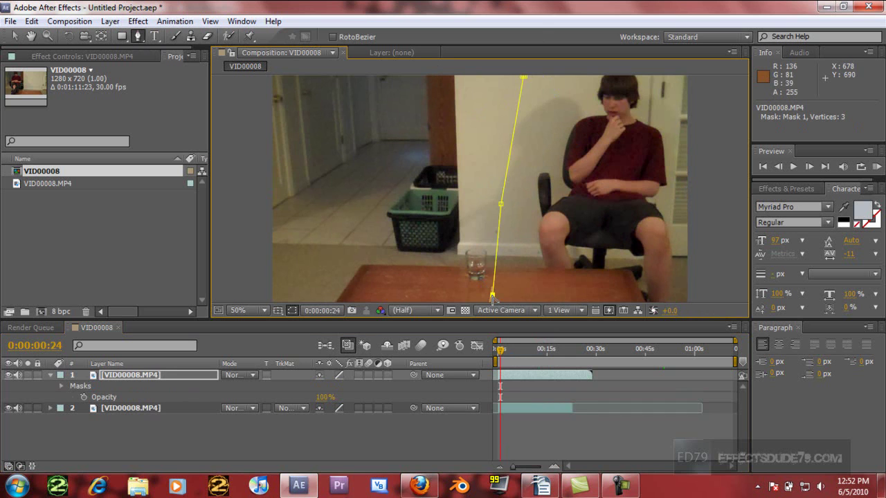
key(comma)
click(487, 263)
click(599, 268)
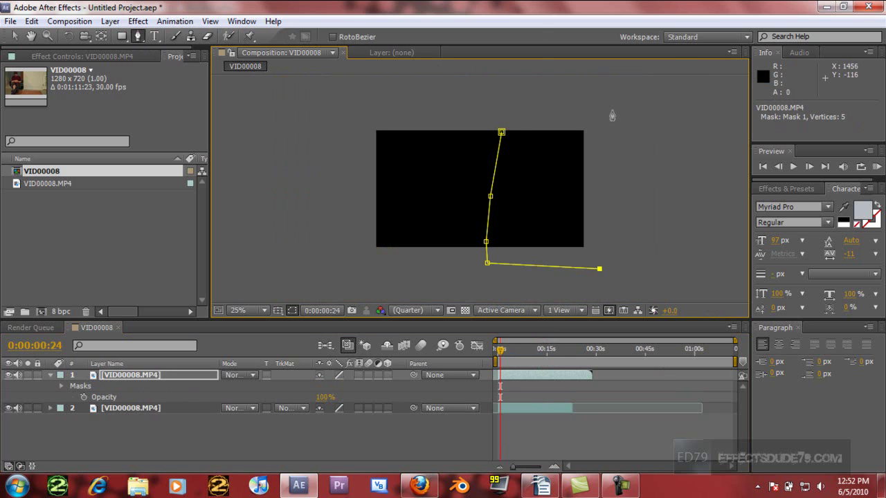
click(611, 110)
click(503, 116)
click(501, 132)
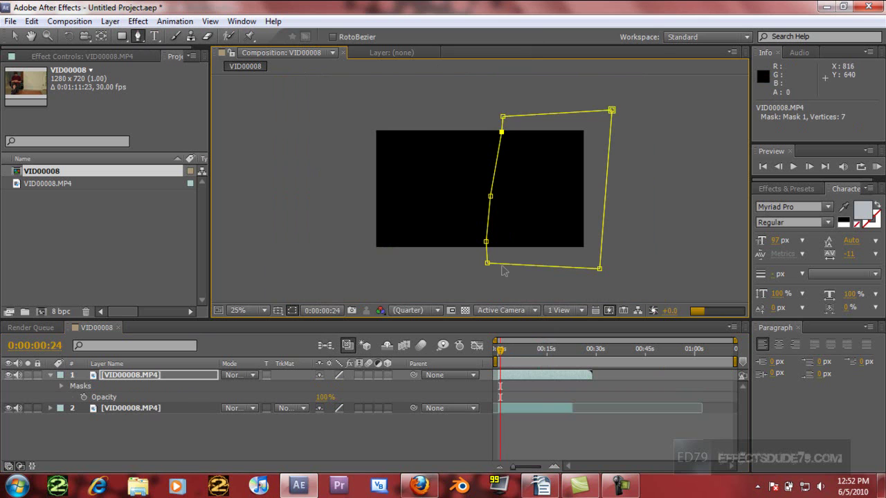
key(period)
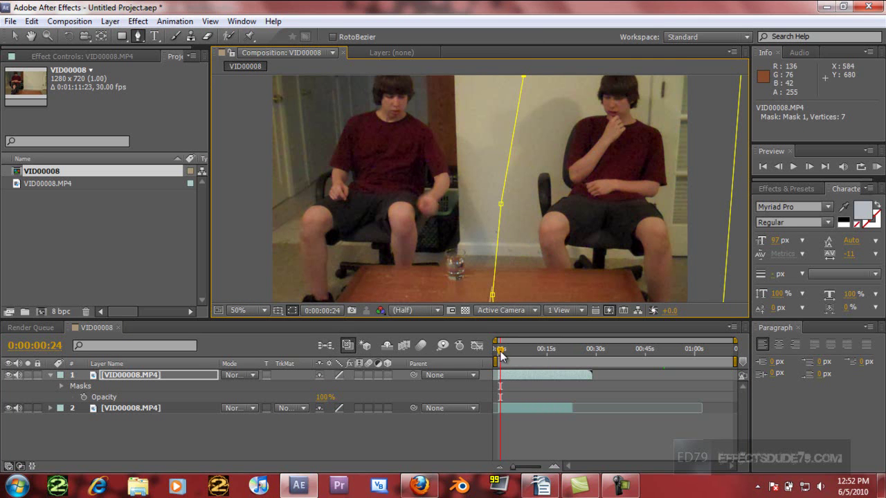
Step: Slide the masked and lower clips in time so the masked clip runs 0:00:00:06–0:00:29:01
drag(501, 350, 535, 385)
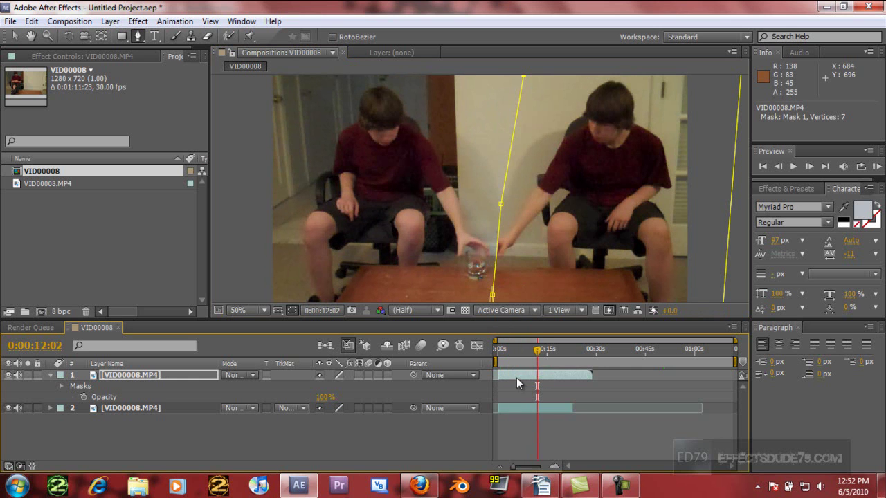
drag(517, 377, 519, 376)
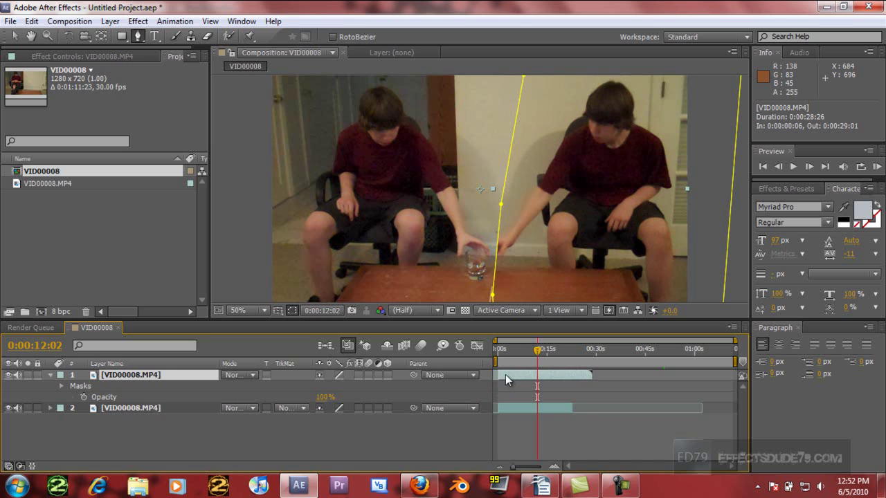
drag(507, 375, 509, 376)
drag(509, 407, 507, 407)
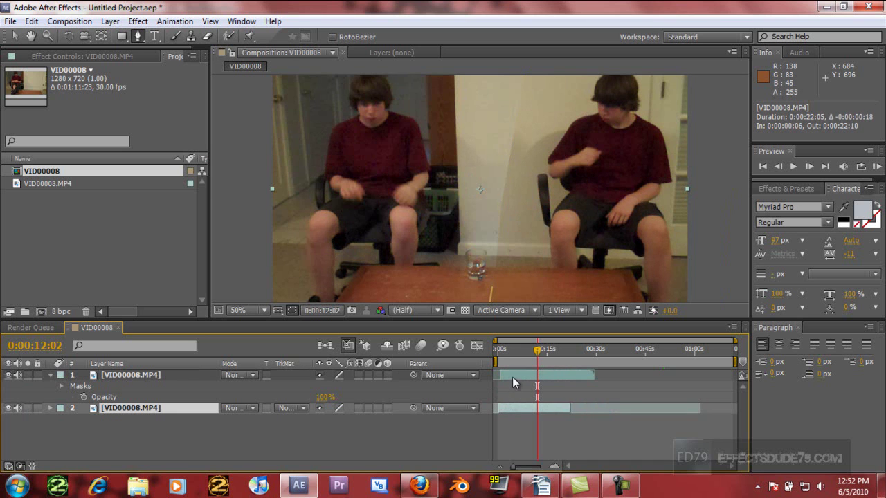
drag(512, 378, 540, 356)
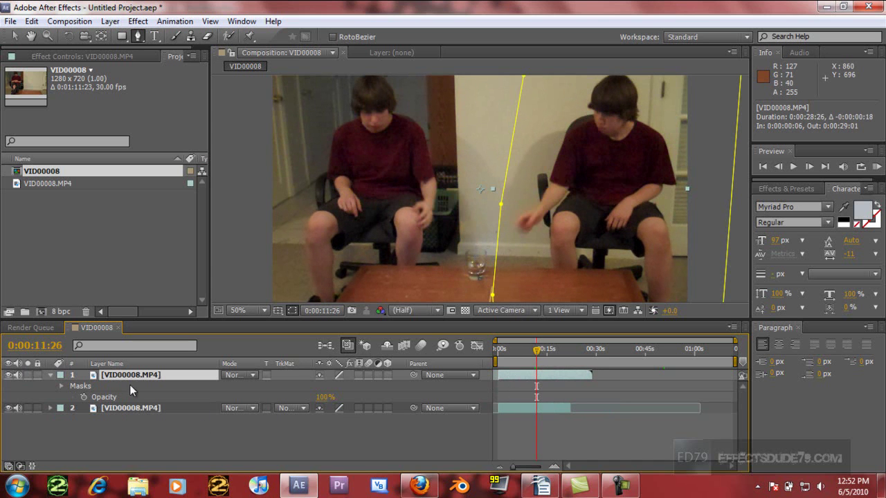
Step: Enable the Mask Path stopwatch under Masks > Mask 1 and move to 0:00:12:08
click(61, 386)
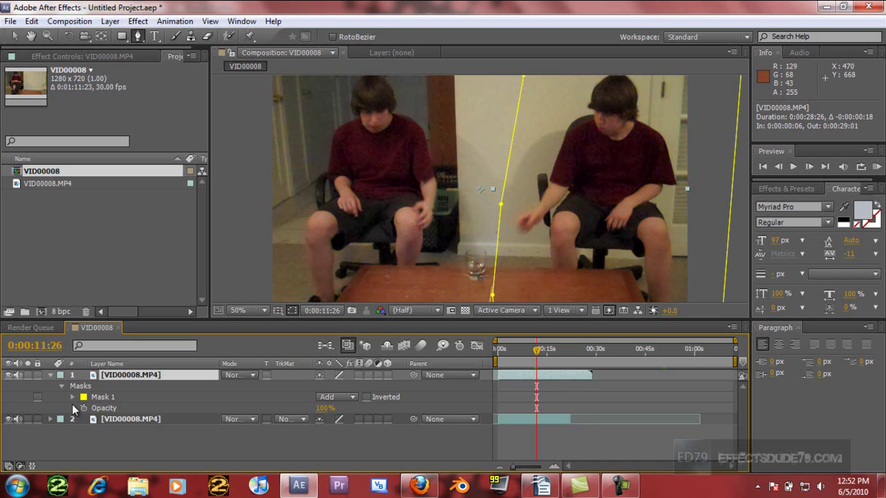
click(74, 397)
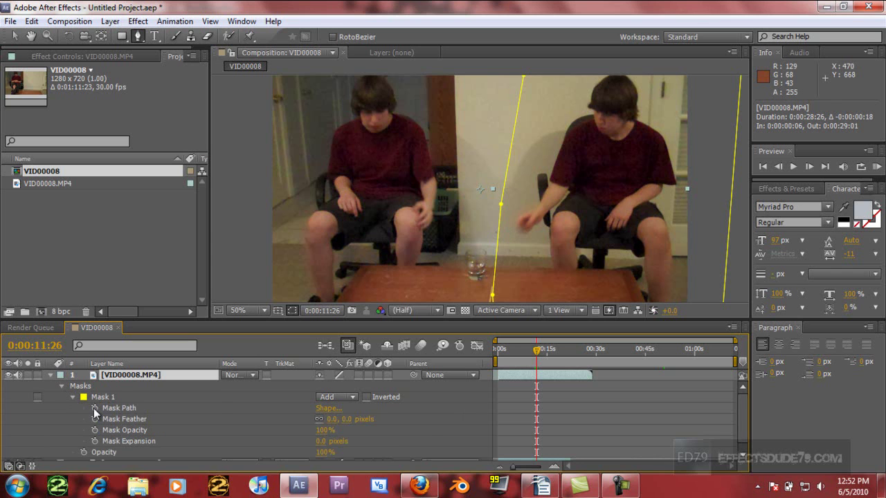
click(94, 409)
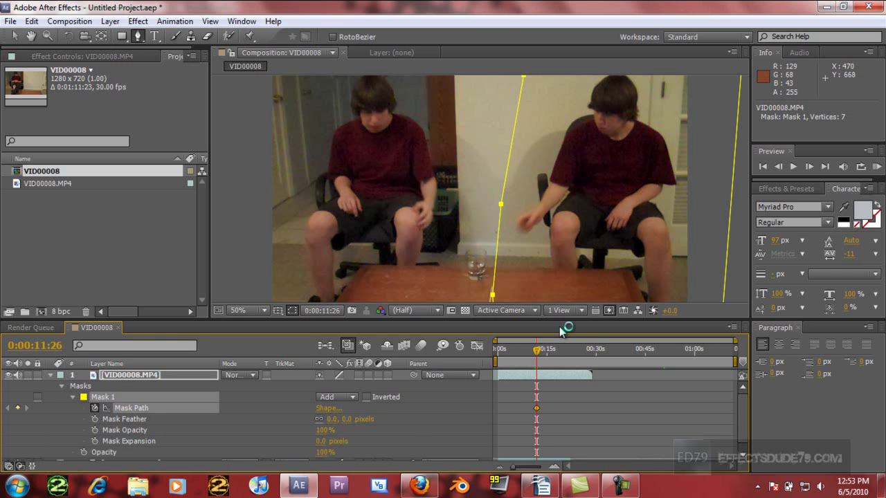
key(Page_Down)
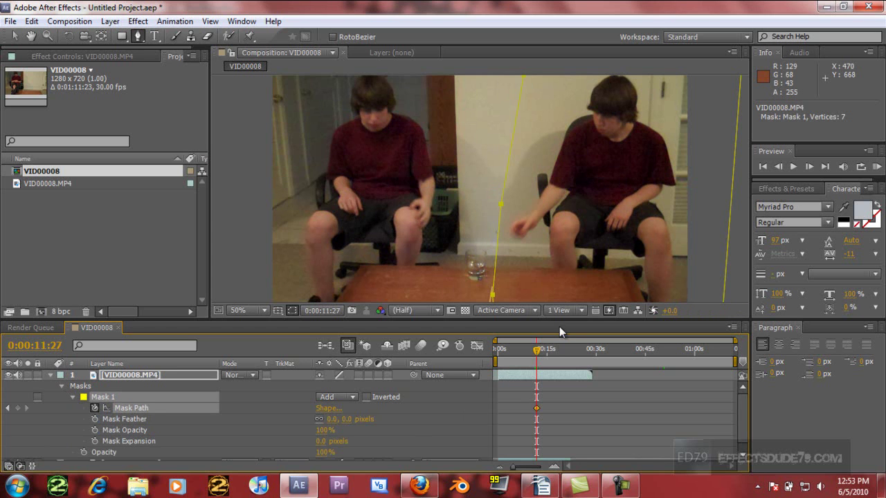
drag(537, 352, 538, 355)
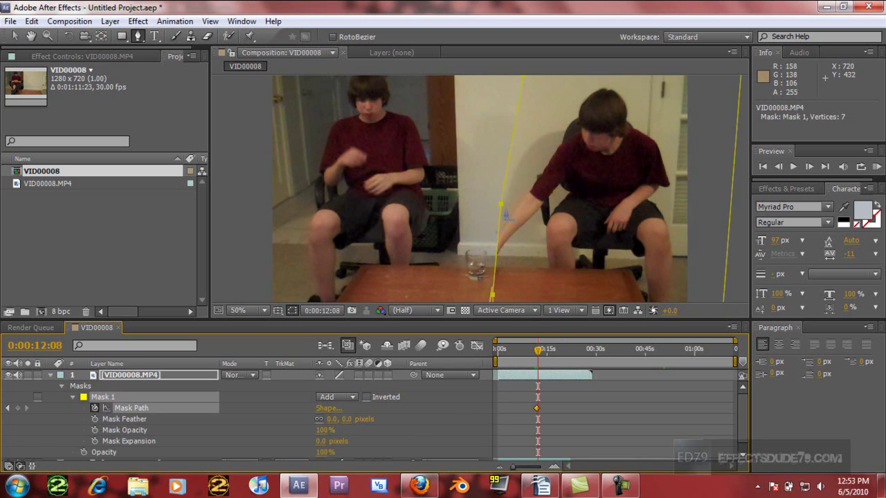
Step: Drag the mask edge left past the glass, then scrub ahead to check it
click(17, 36)
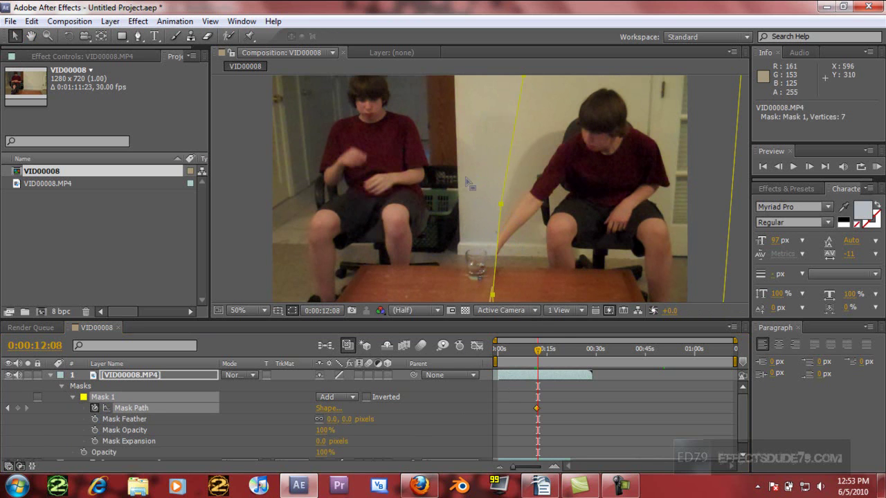
drag(499, 206, 469, 210)
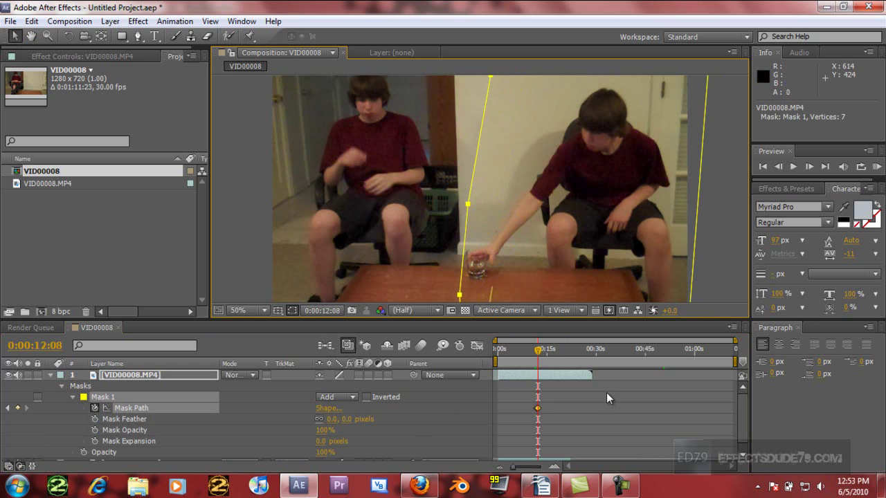
drag(538, 353, 566, 350)
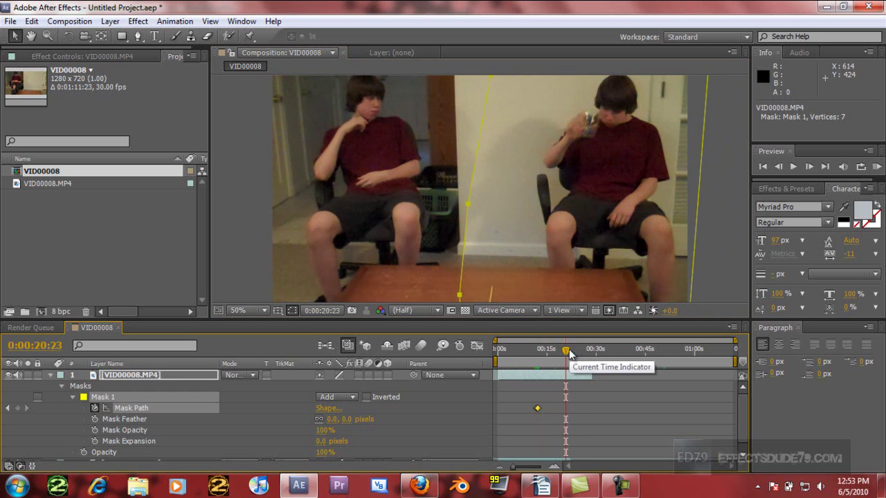
Step: Set Mask 1's Mask Feather to 47.0 pixels and preview the softened seam
scroll(741, 424, down, 1)
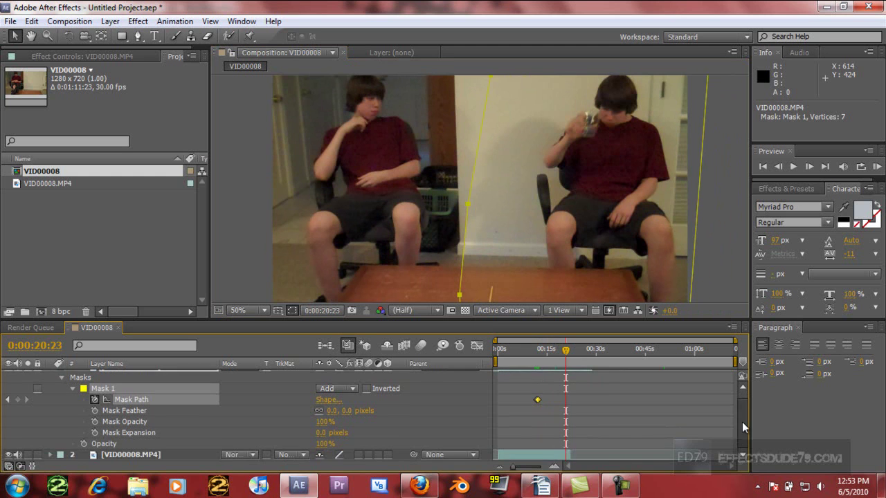
click(568, 455)
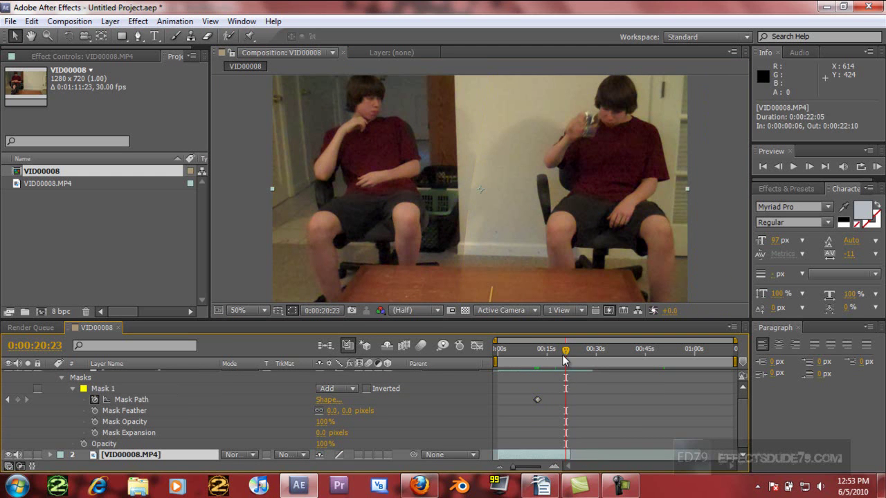
drag(565, 350, 568, 361)
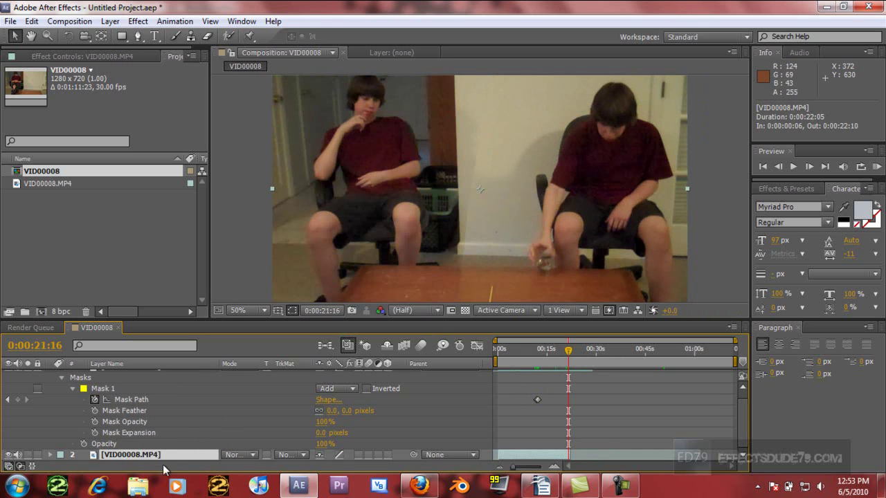
drag(346, 411, 429, 410)
click(429, 410)
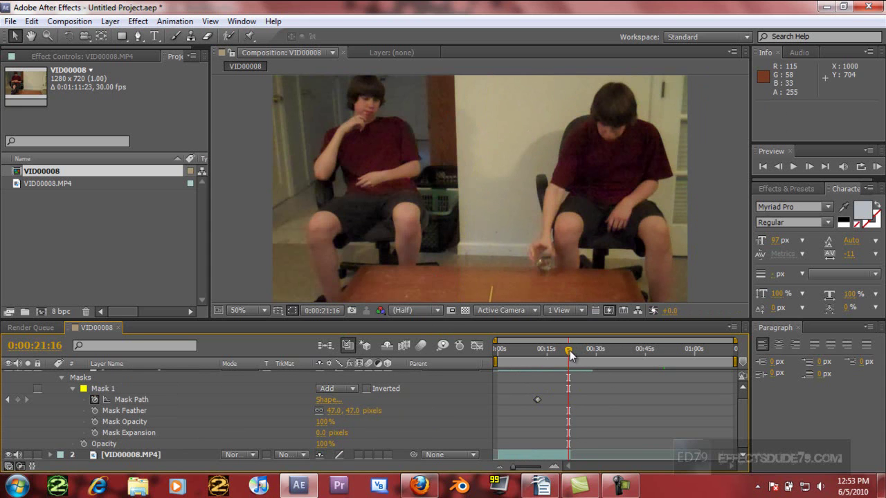
drag(569, 355, 574, 360)
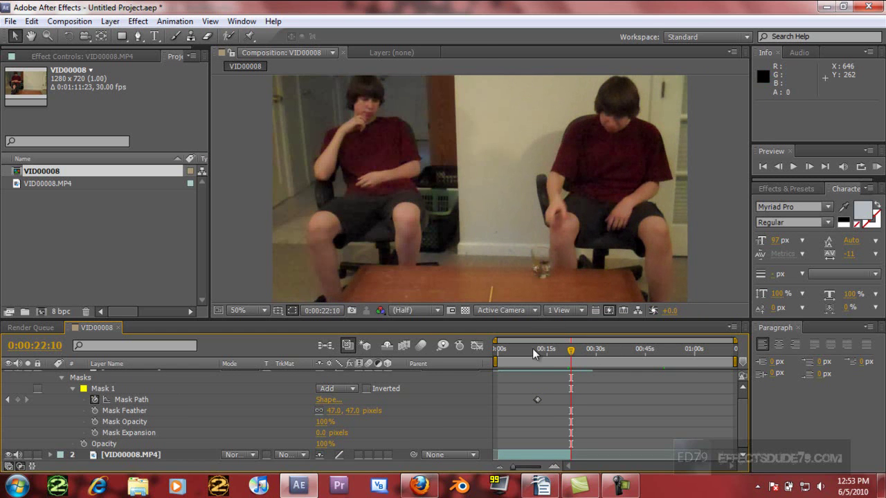
scroll(747, 419, up, 1)
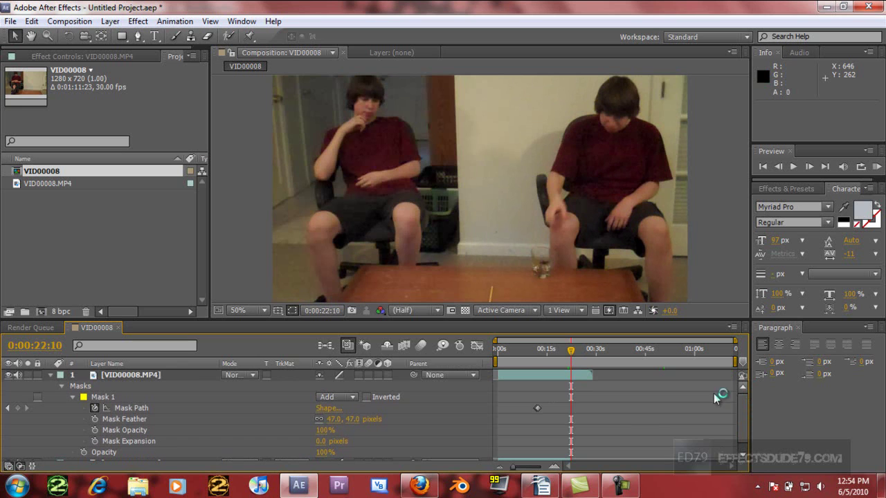
click(142, 374)
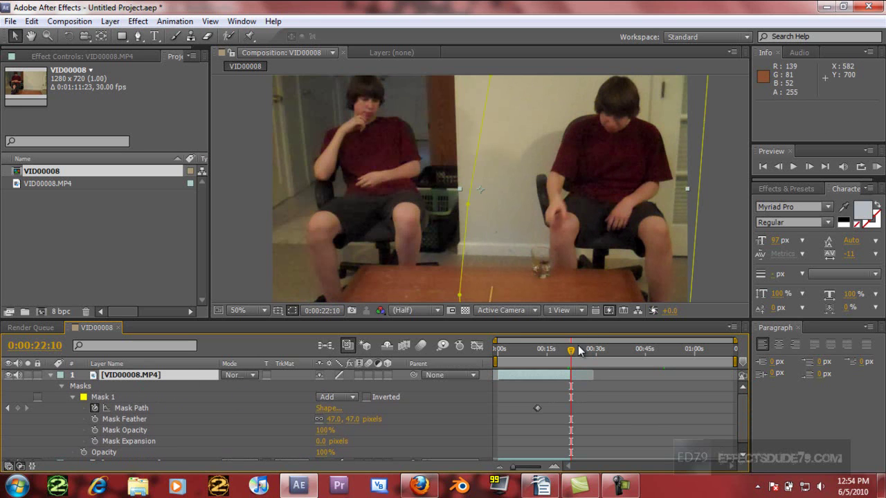
drag(572, 354, 561, 356)
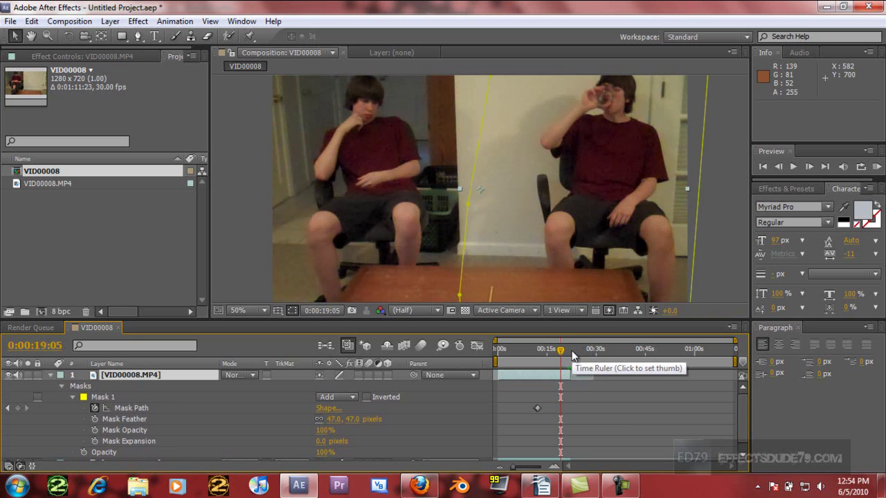
key(comma)
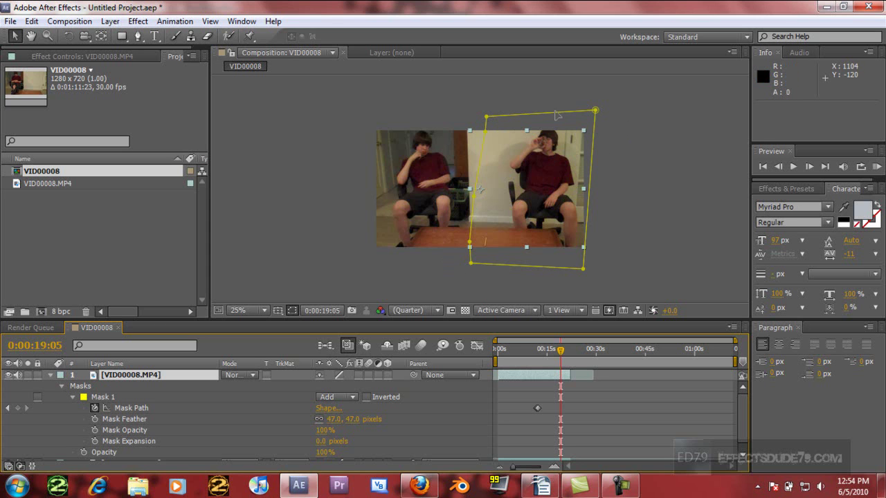
mouse_move(554, 112)
mouse_down()
mouse_move(480, 128)
mouse_move(556, 116)
mouse_up()
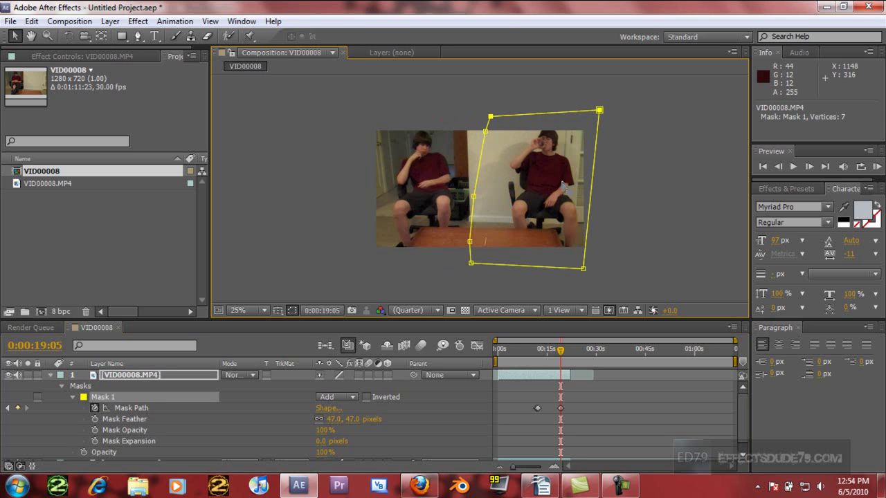
drag(561, 352, 550, 360)
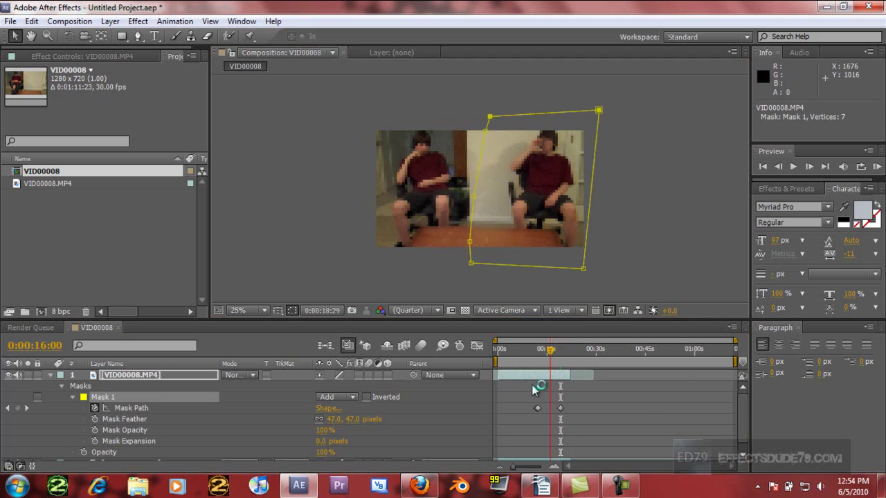
click(561, 409)
key(Delete)
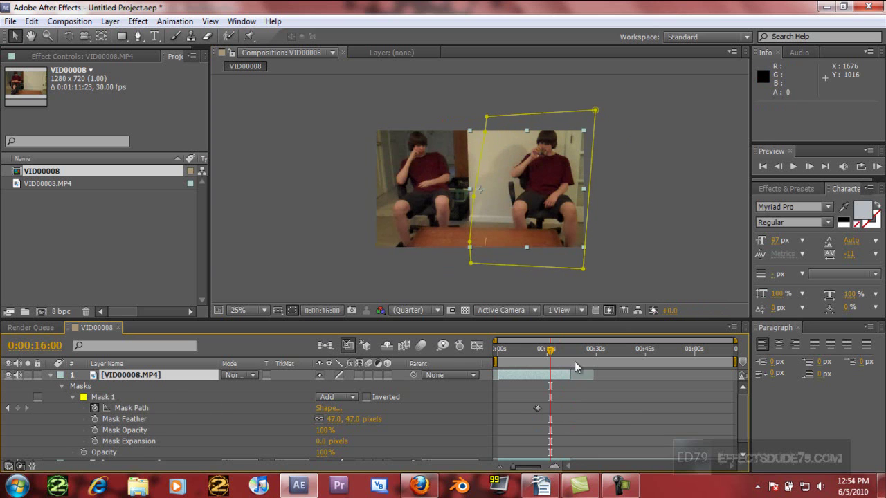
drag(550, 349, 521, 368)
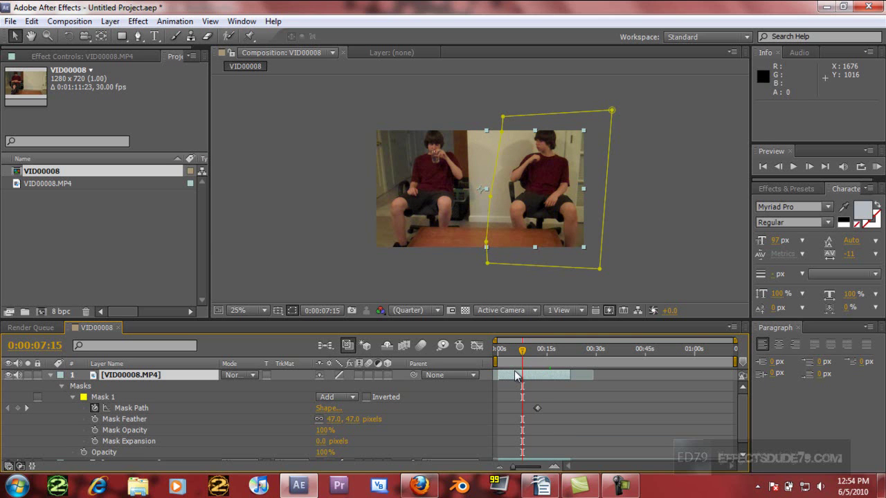
Step: Click in the timeline while setting up the mask keyframe at 0:00:07:15
click(515, 374)
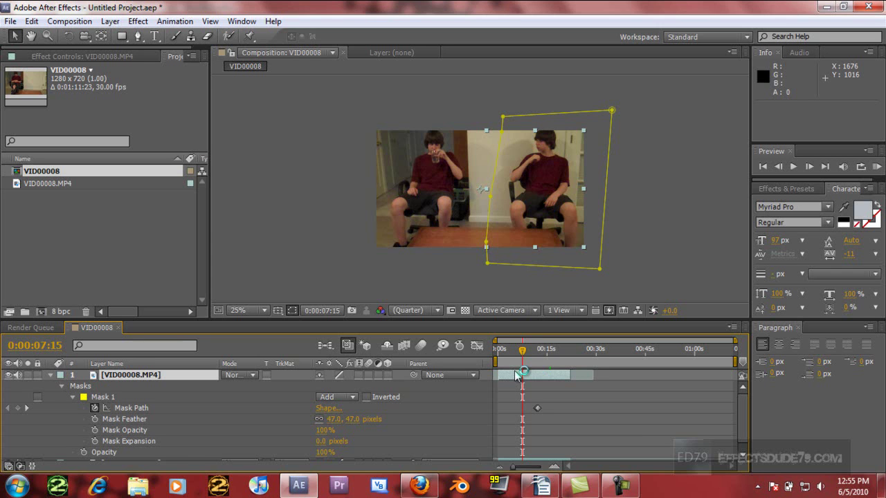